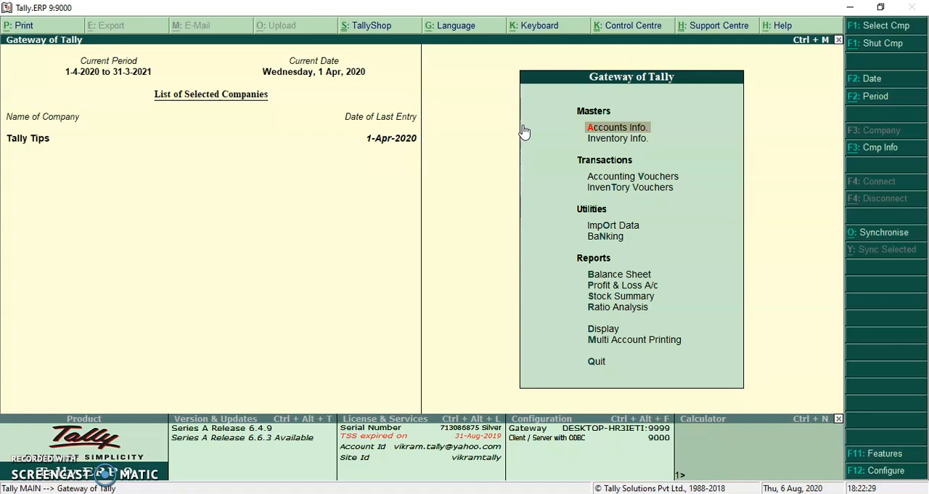
Open the single-ledger creation form, look over its blank fields, and leave it without creating a ledger.
key(a)
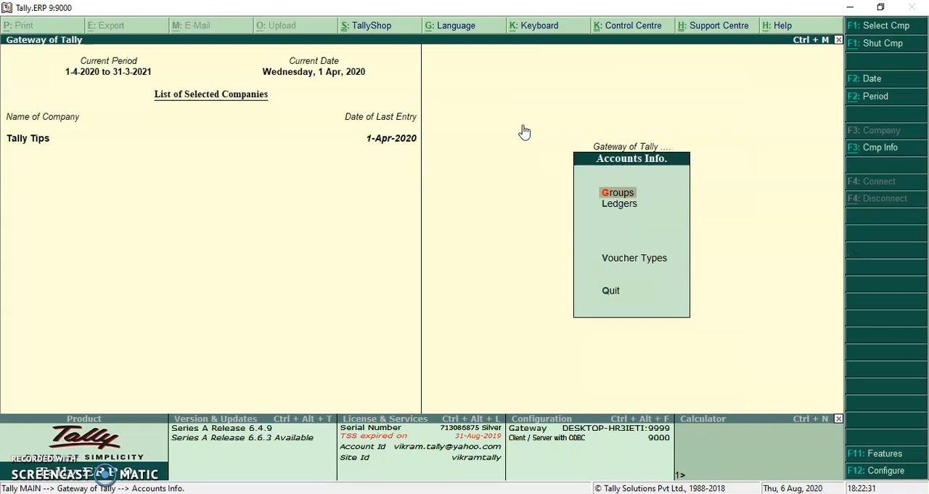
key(l)
key(c)
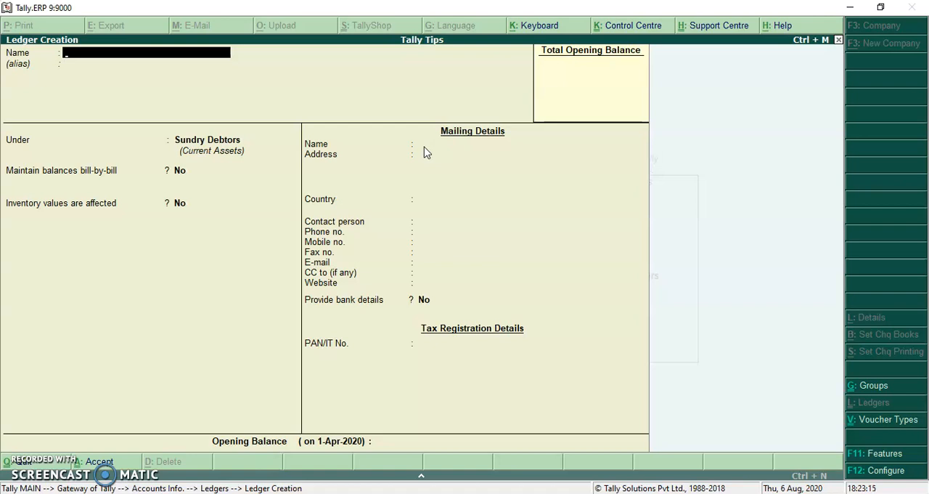
key(Escape)
key(Return)
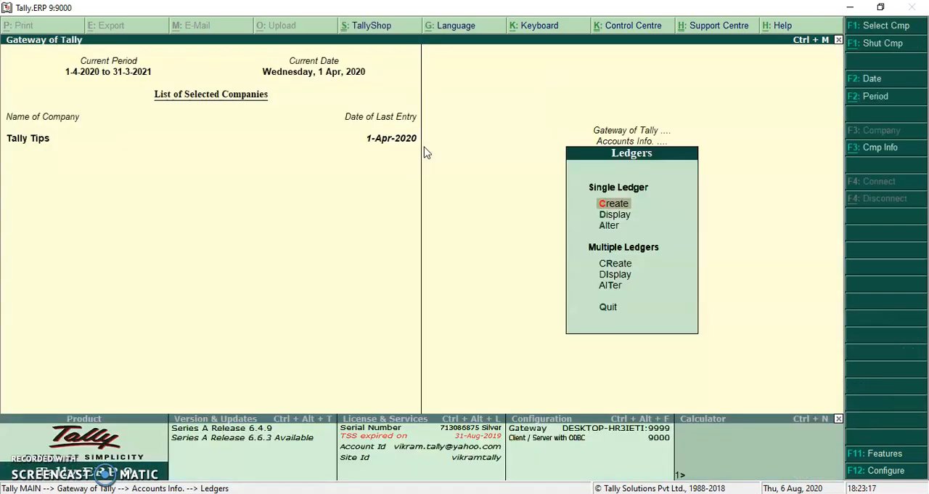
Open the Om Enterprise Surat ledger for alteration.
key(Down)
key(Down)
key(Return)
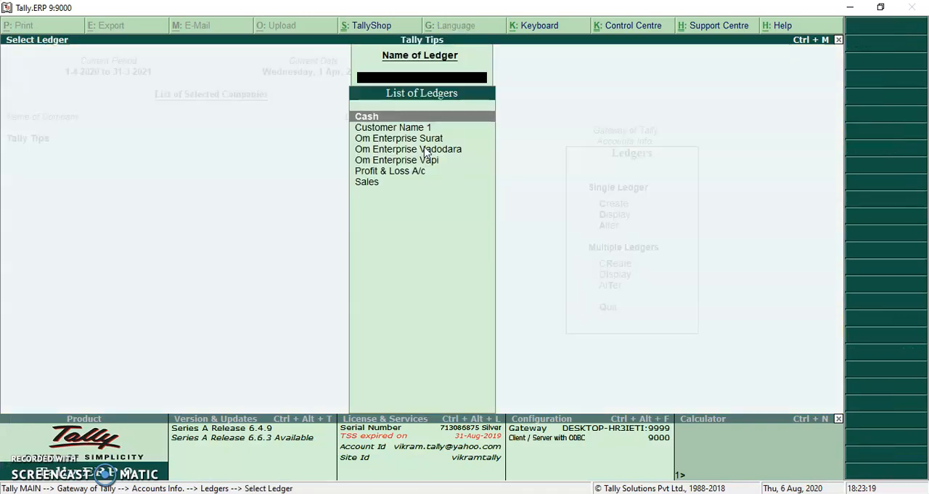
key(Down)
key(Down)
key(Return)
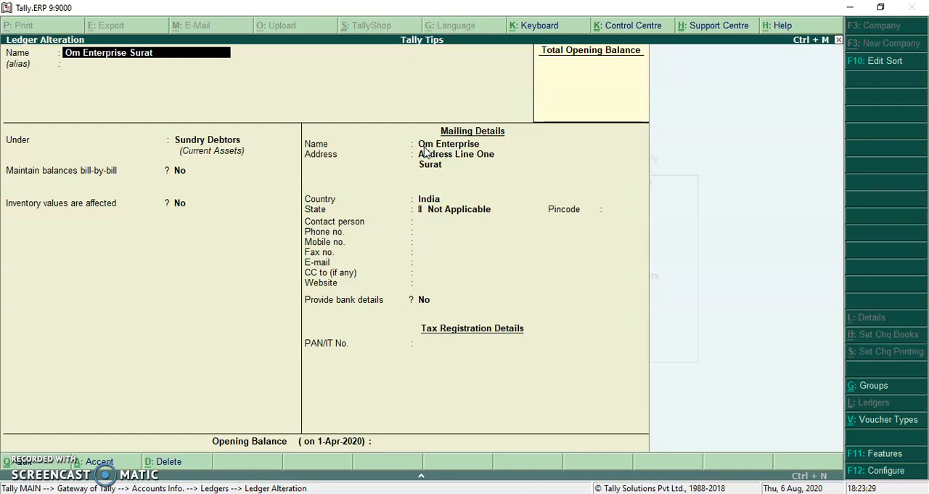
Review the Surat ledger's group, mailing name and address lines, go through its remaining fields and accept it.
key(Return)
key(Return)
key(Return)
key(Return)
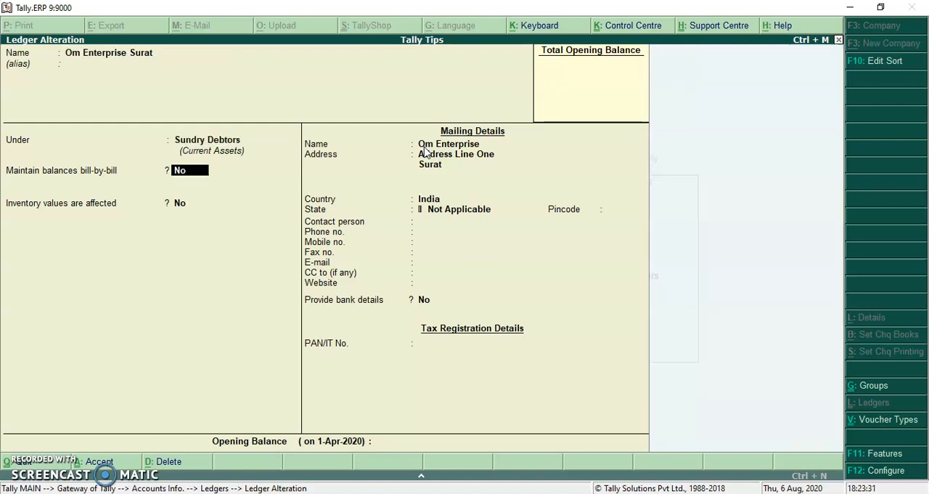
key(Return)
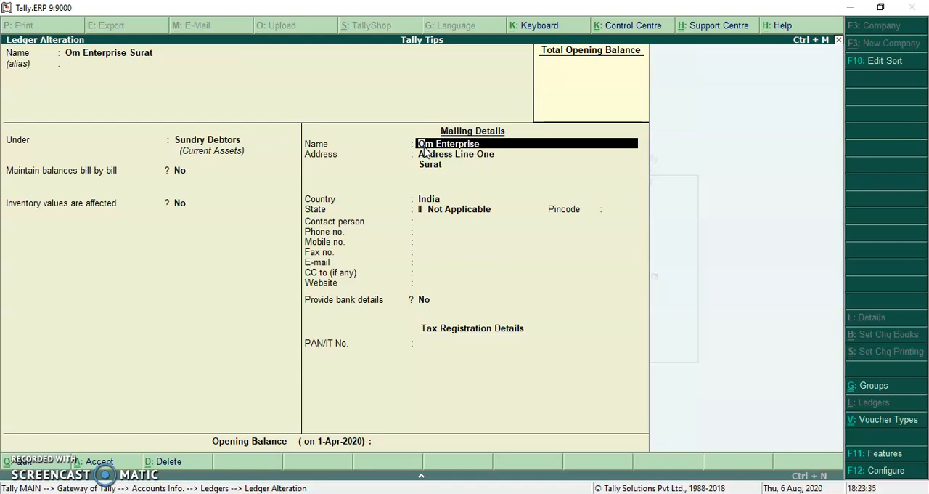
key(End)
key(Return)
key(Return)
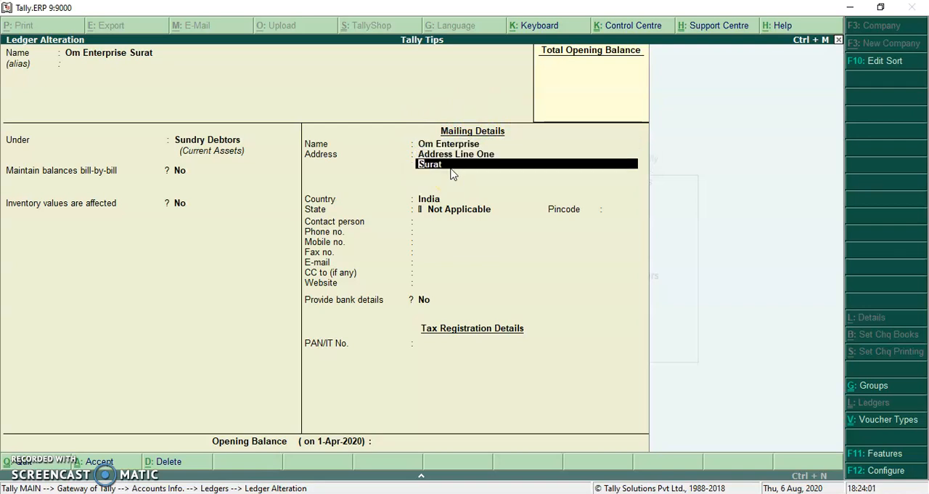
key(Return)
key(Return)
key(Return)
key(Return)
key(Return)
key(Return)
key(Return)
key(Return)
key(Return)
key(Return)
key(Return)
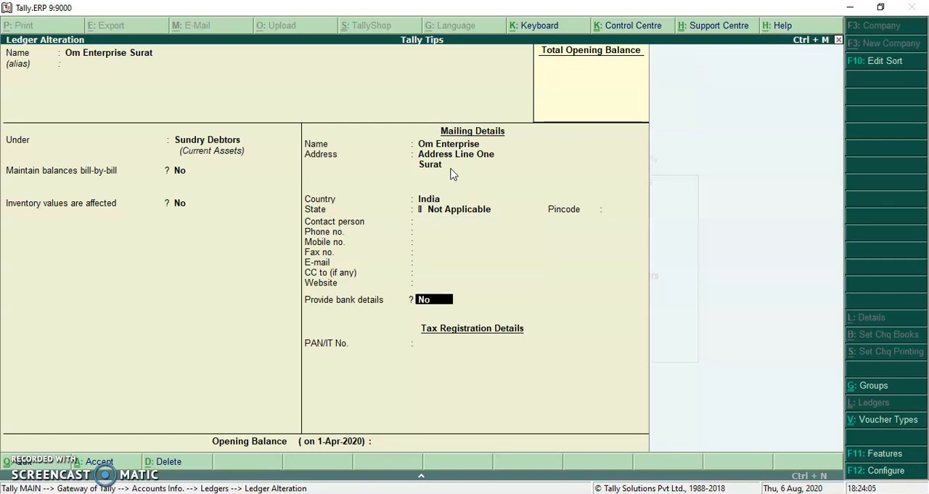
key(Return)
key(Return)
Open the Om Enterprise Vadodara ledger for alteration and go through its name, group and balance settings.
key(Down)
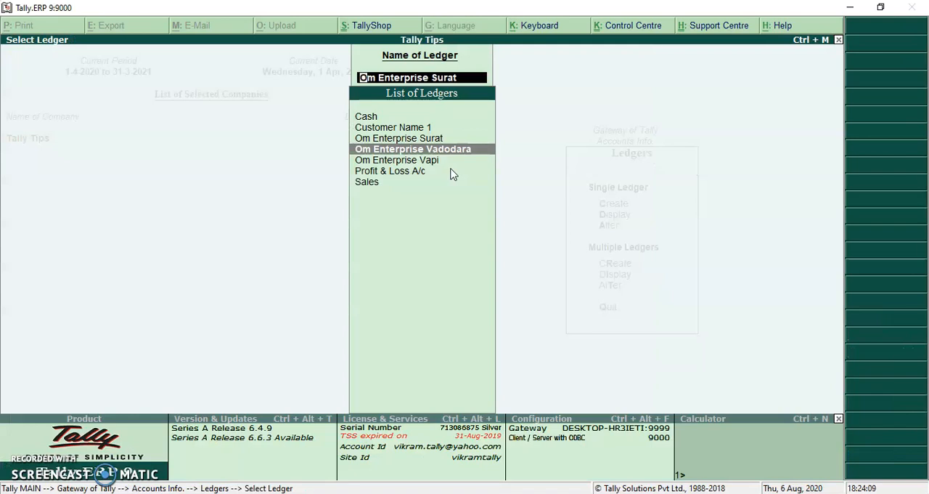
key(Return)
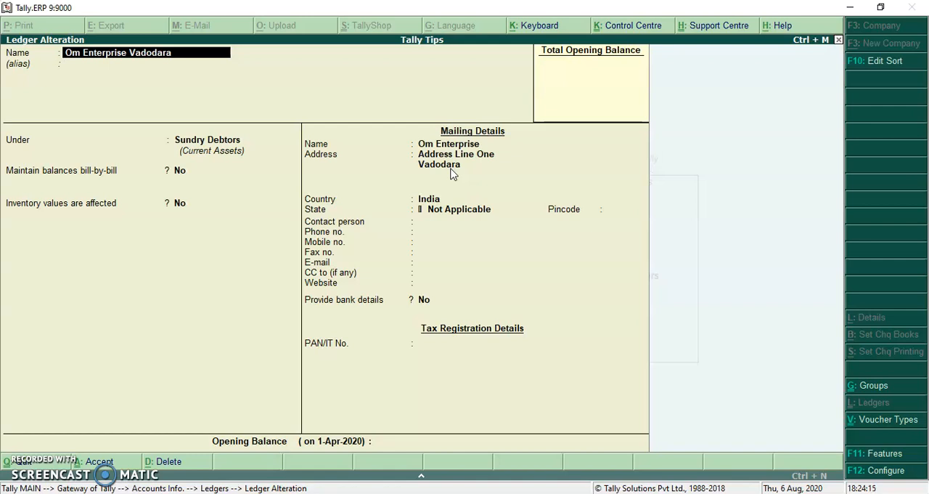
key(Return)
key(Return)
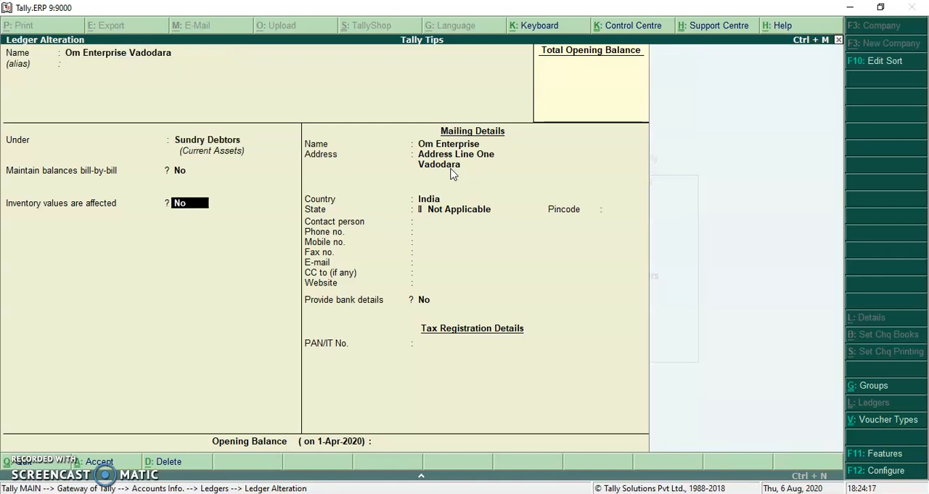
key(Return)
key(Return)
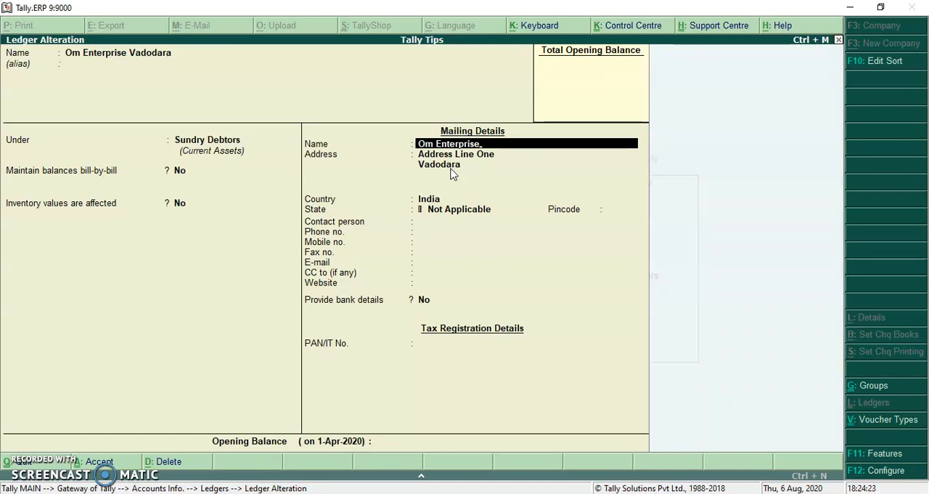
Review the Vadodara ledger's mailing name and address, accept it, and return to the Gateway of Tally.
key(Return)
key(Return)
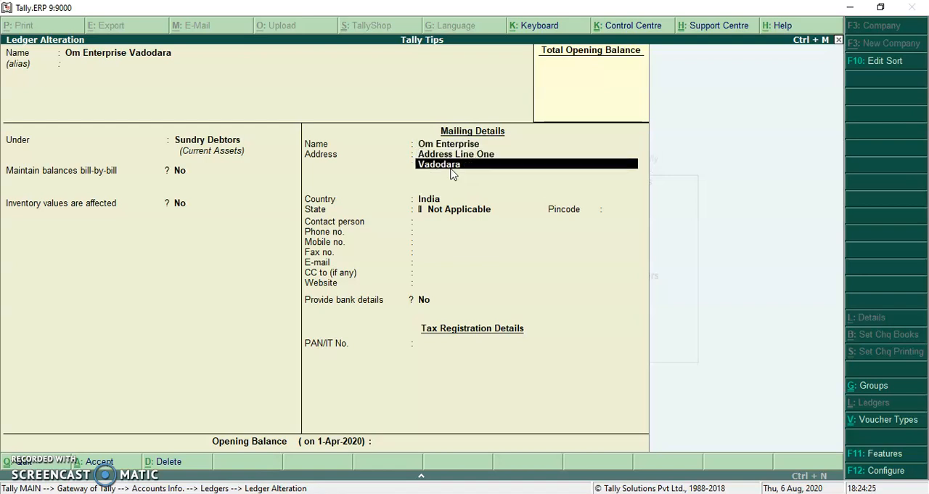
key(Return)
key(Return)
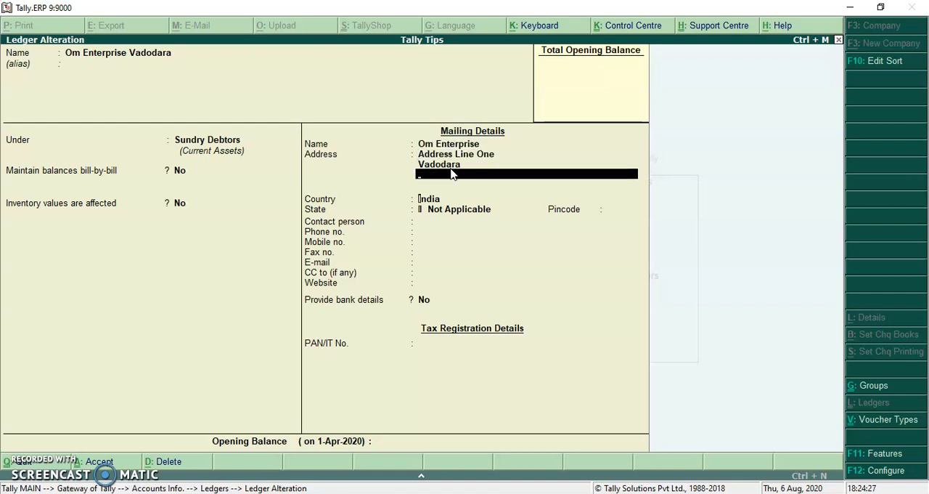
key(Return)
key(Return)
key(Return)
key(Return)
key(Return)
key(Return)
key(Return)
key(Return)
key(Return)
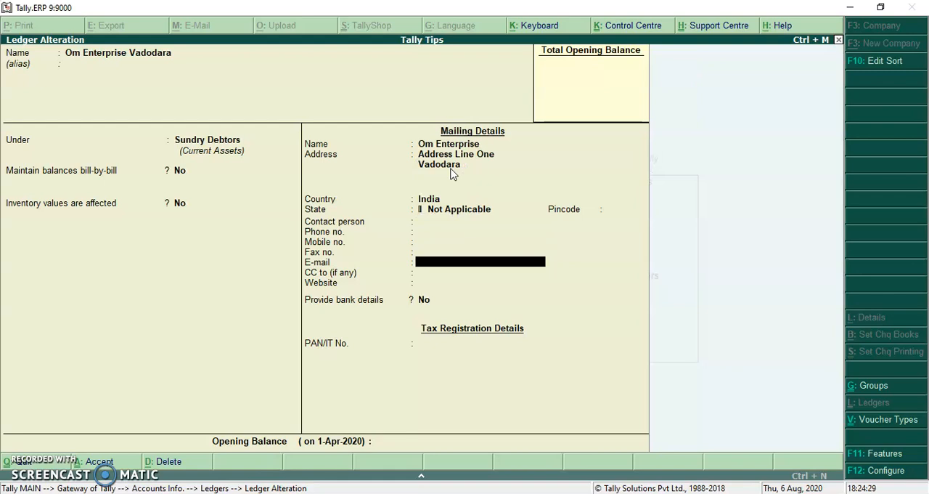
key(Return)
key(Return)
key(Return)
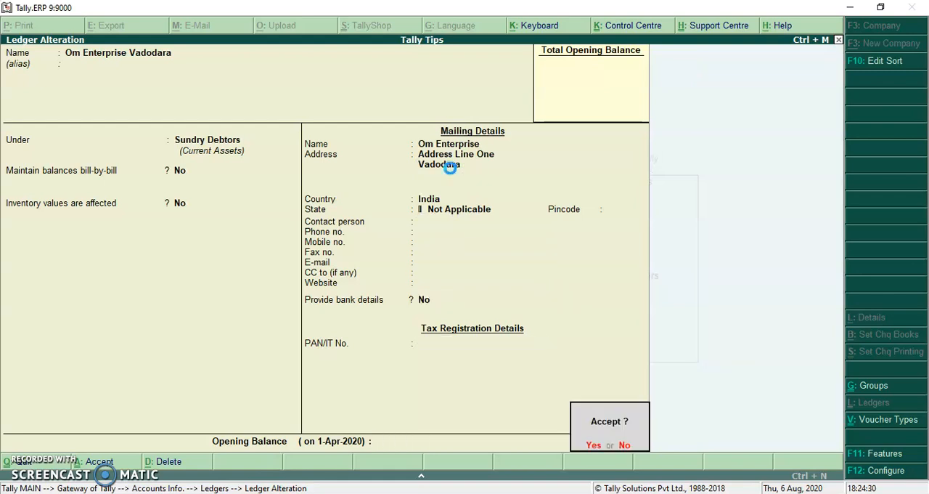
key(Return)
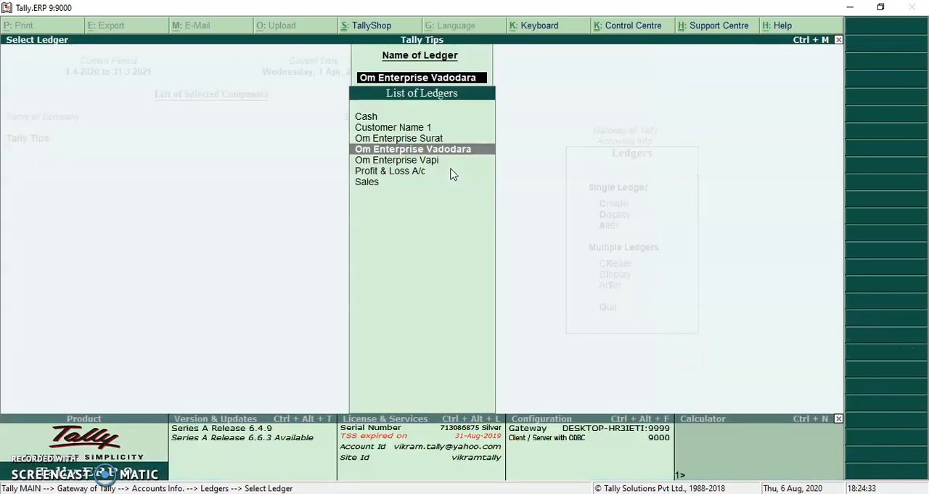
key(Escape)
key(Escape)
key(Escape)
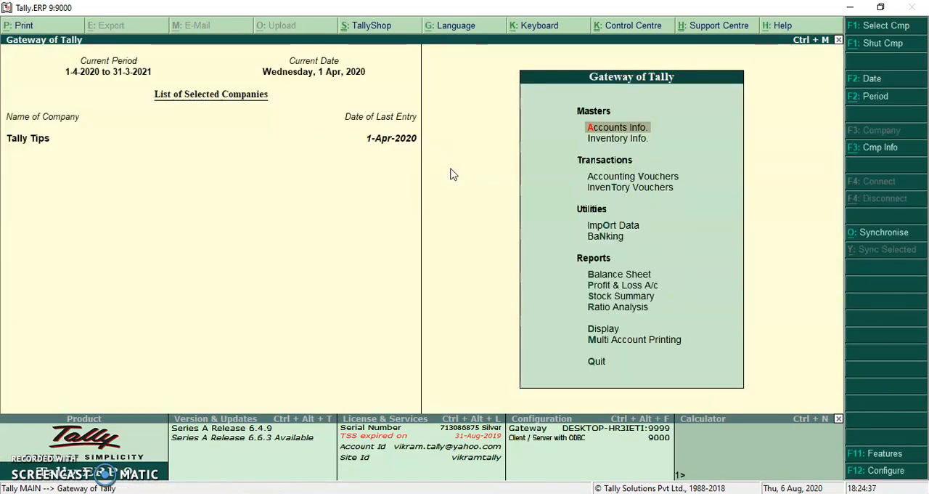
Start a new single ledger named Om Enterprise Rajkot, keeping it under Sundry Debtors with the default balance and inventory settings.
key(Return)
key(l)
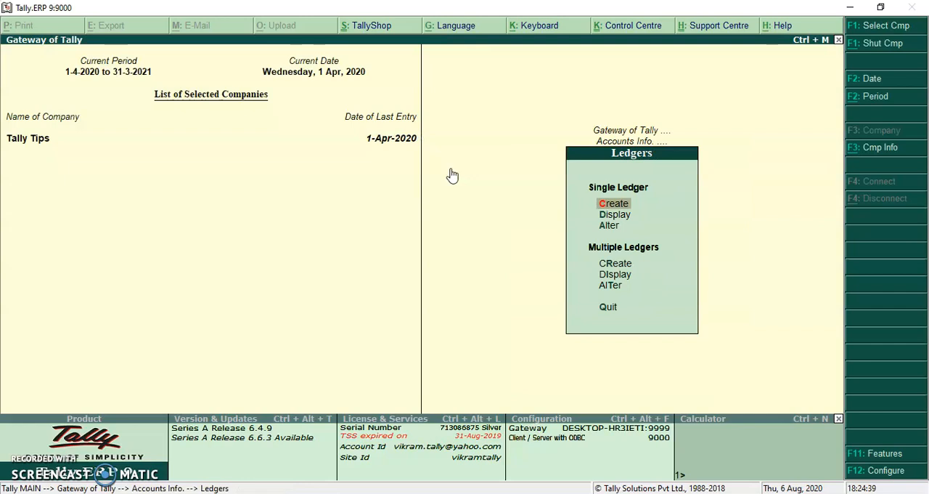
key(Return)
text(Om Enter)
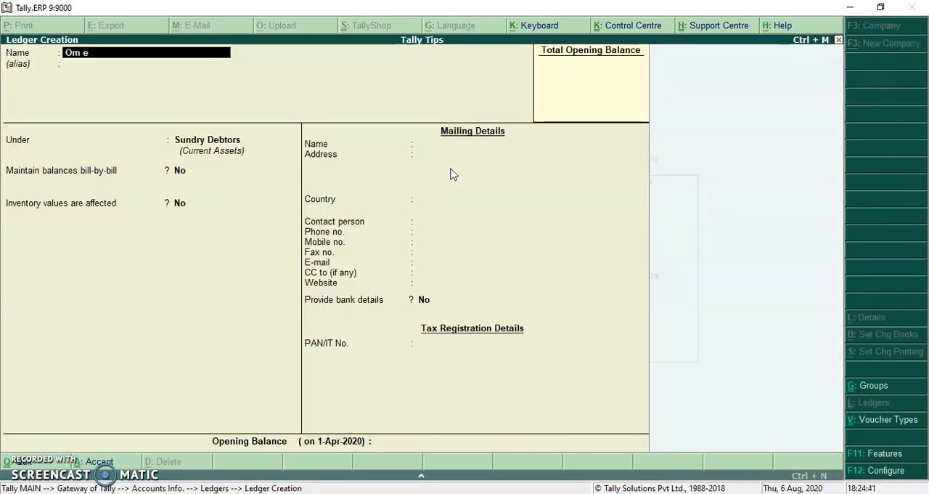
text(prise Rajkot)
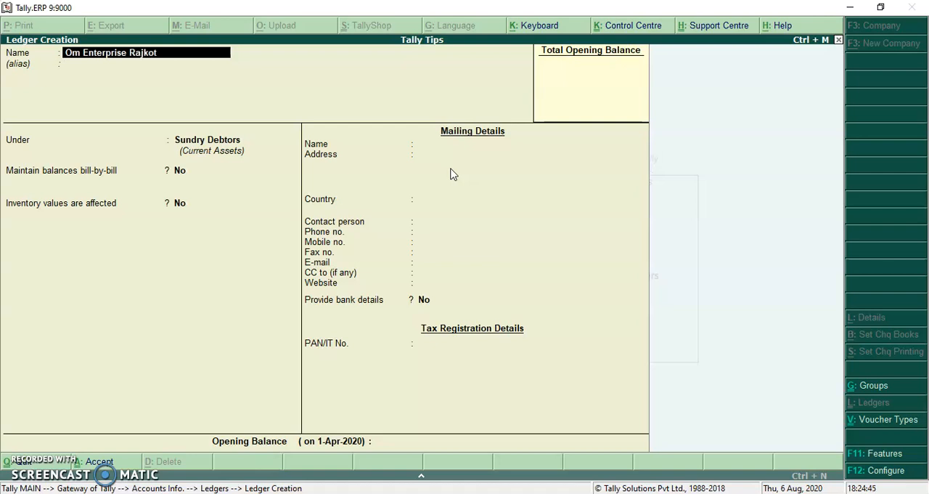
key(Return)
key(Return)
key(Return)
key(Return)
key(Return)
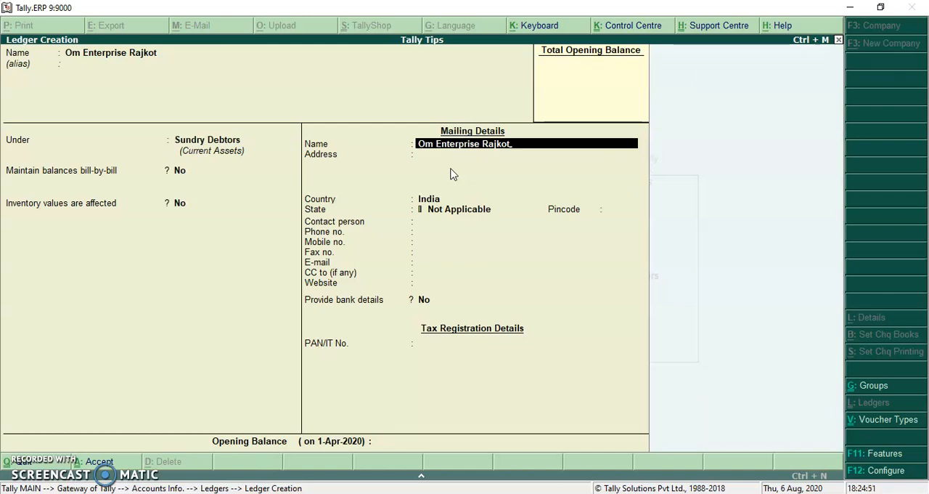
Shorten the new ledger's mailing name to Om Enterprise and enter the address lines Address Line One and Rajkot.
key(BackSpace)
key(BackSpace)
key(BackSpace)
key(BackSpace)
key(BackSpace)
key(BackSpace)
key(BackSpace)
key(BackSpace)
text(e)
key(Return)
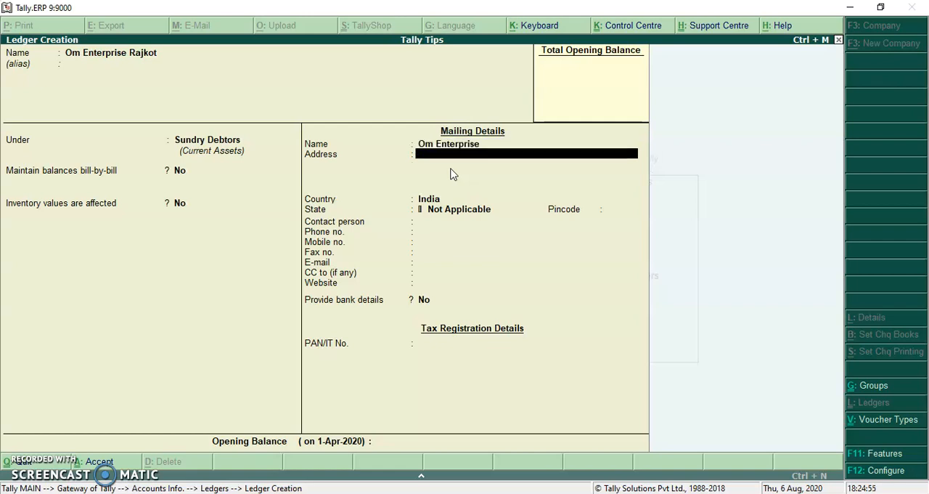
text(Address Line One)
key(Return)
text(Rajkot)
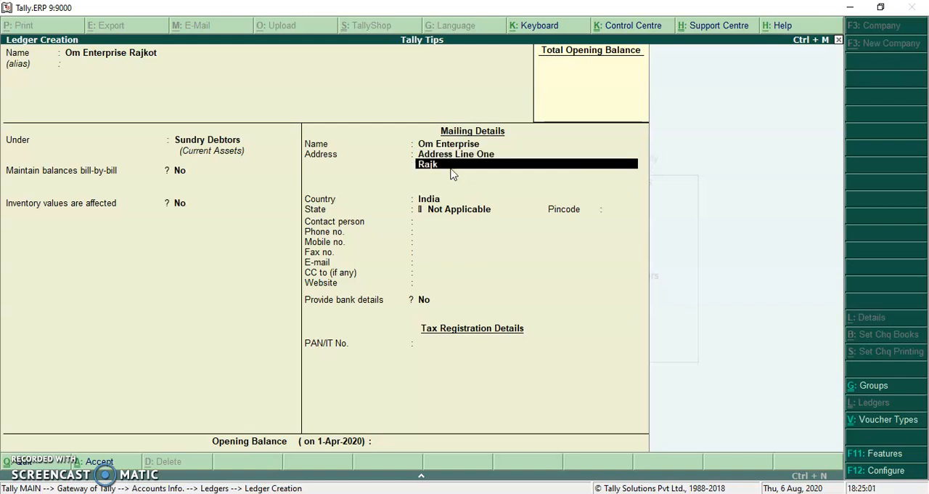
Keep the defaults in the remaining ledger fields, save the Om Enterprise Rajkot ledger, and return to the Gateway of Tally.
key(Return)
key(Return)
key(Return)
key(Return)
key(Return)
key(Return)
key(Return)
key(Return)
key(Return)
key(Return)
key(Return)
key(Return)
key(Return)
key(Return)
key(Return)
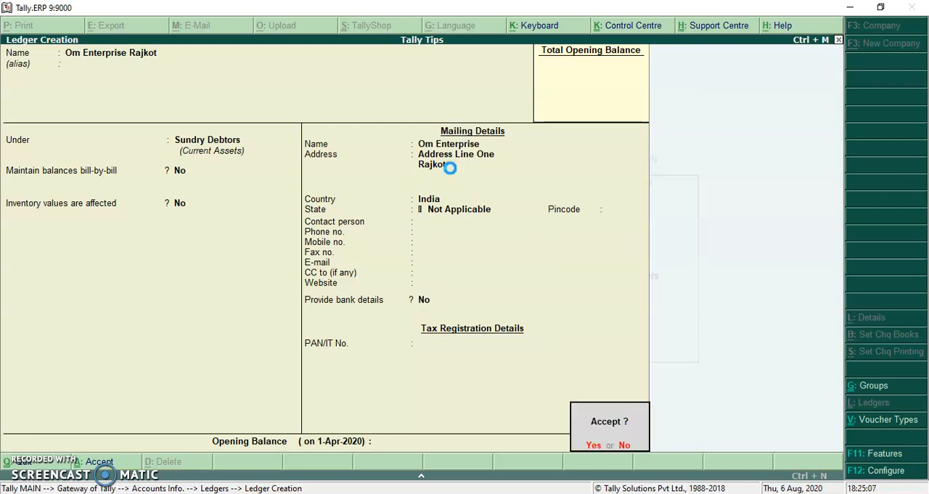
key(Return)
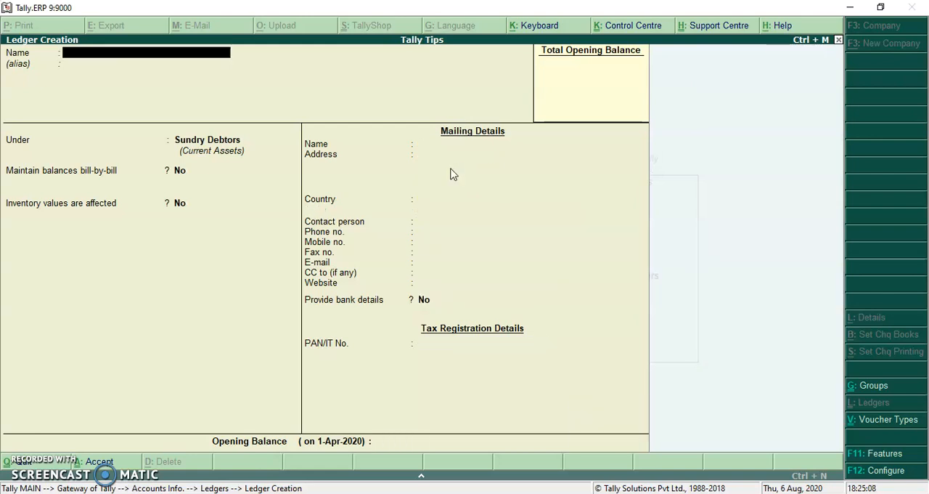
key(Escape)
key(Escape)
key(Escape)
Start a sales voucher dated 1-Apr-2020 without a reference number and choose Om Enterprise Rajkot as the party account.
key(v)
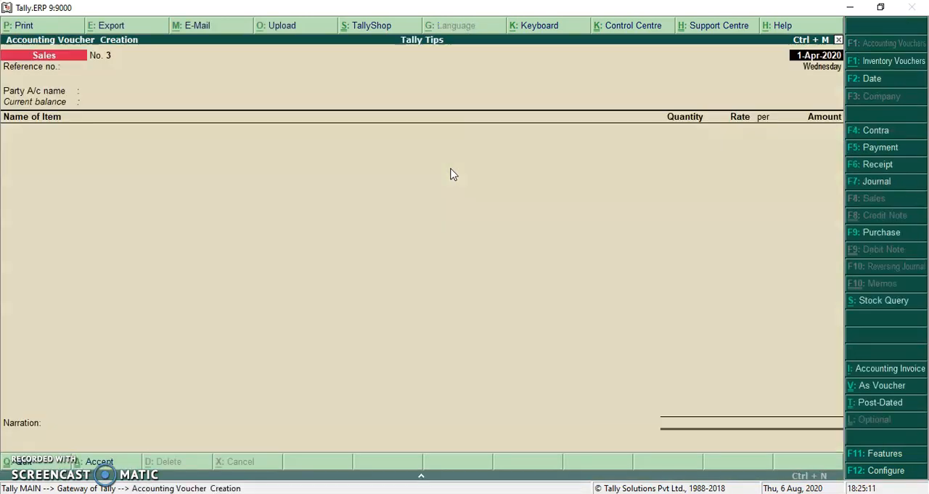
key(Return)
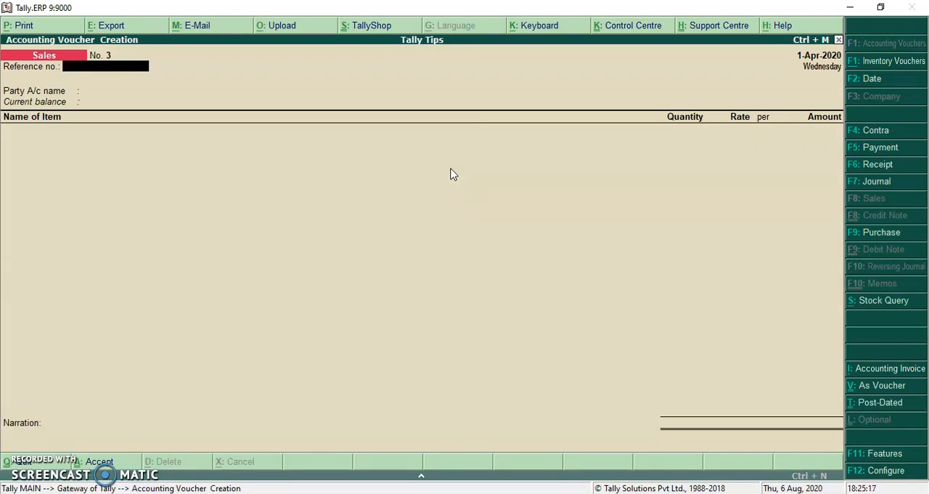
key(Return)
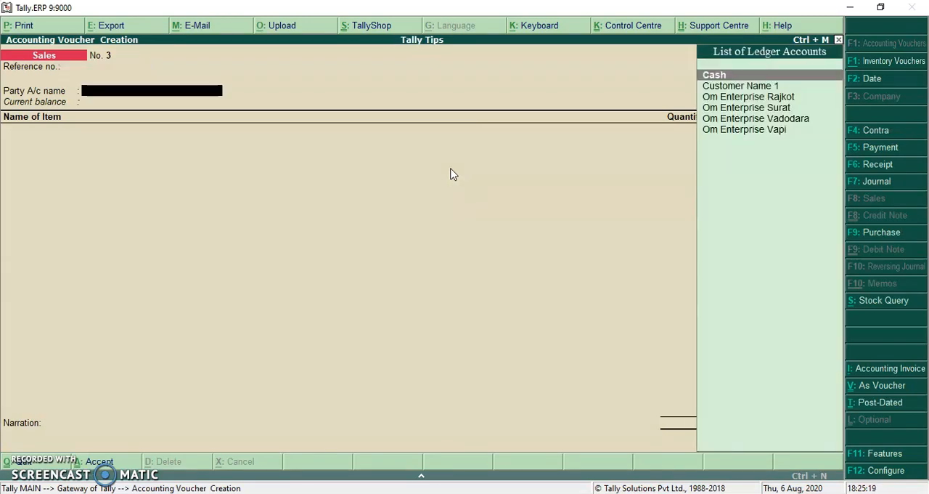
text(Om)
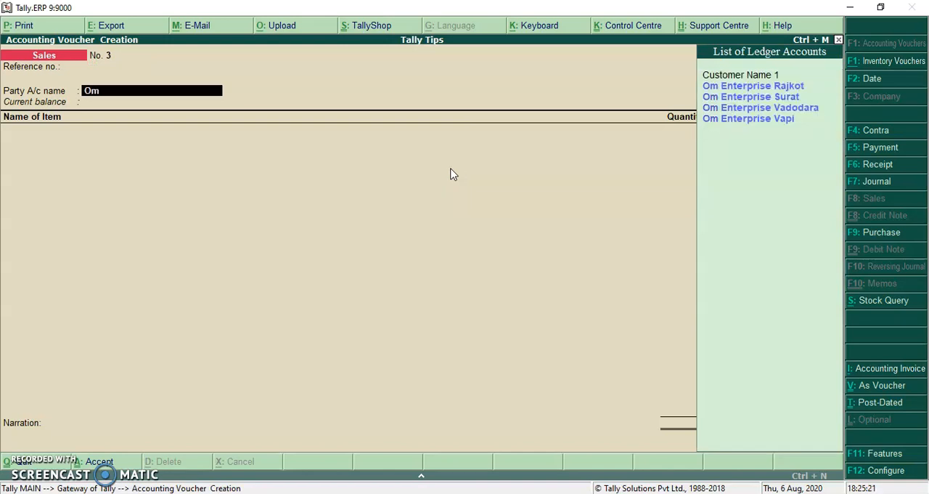
text( en)
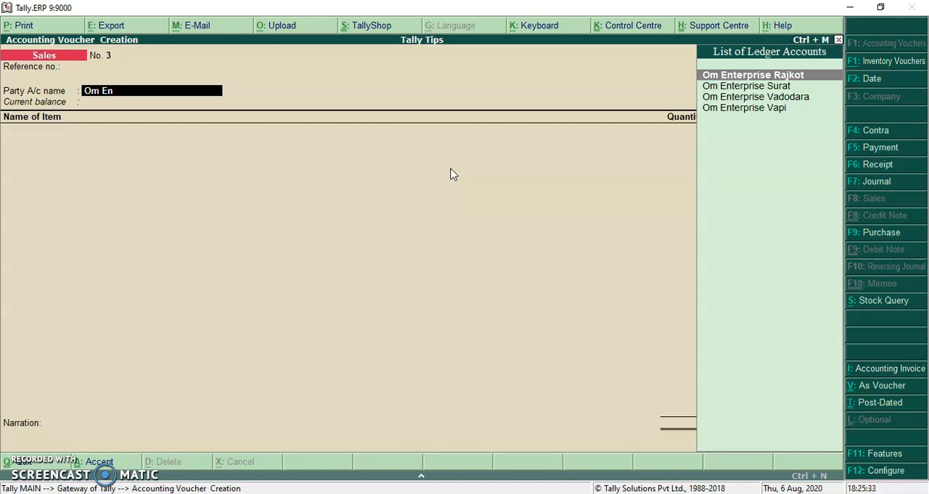
key(Return)
key(Return)
key(Return)
key(Return)
key(Return)
key(Return)
Leave the despatch and order details blank and accept the buyer's details for the sales voucher.
key(Return)
key(Return)
key(Return)
key(Return)
key(Return)
key(Return)
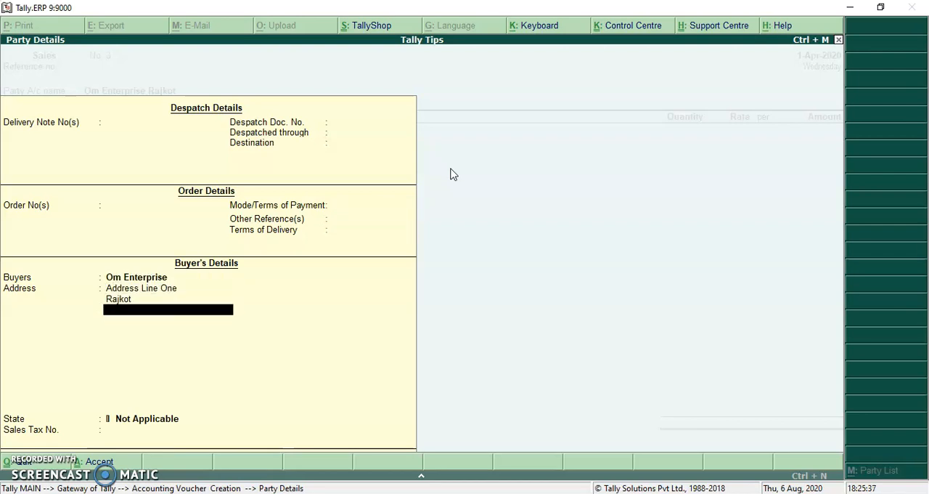
Open the print preview of the sales invoice to check the buyer's name and address.
key(Return)
key(Return)
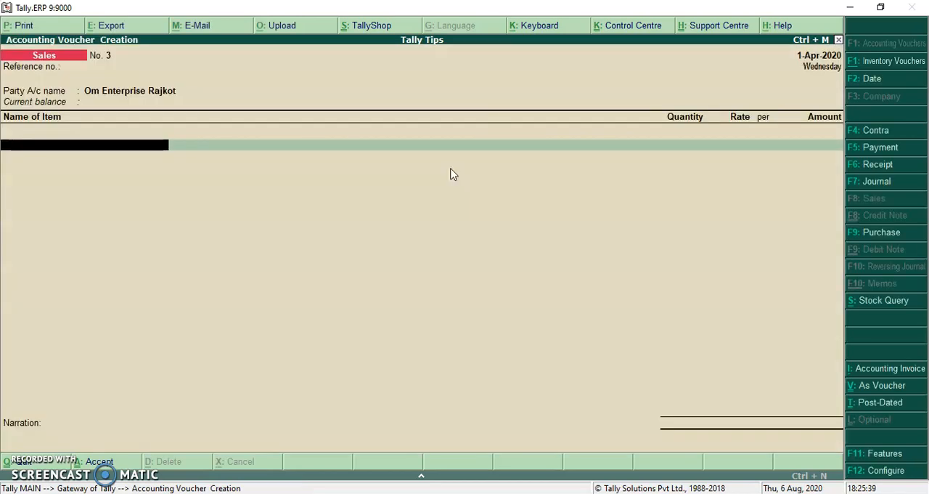
click(64, 29)
key(Return)
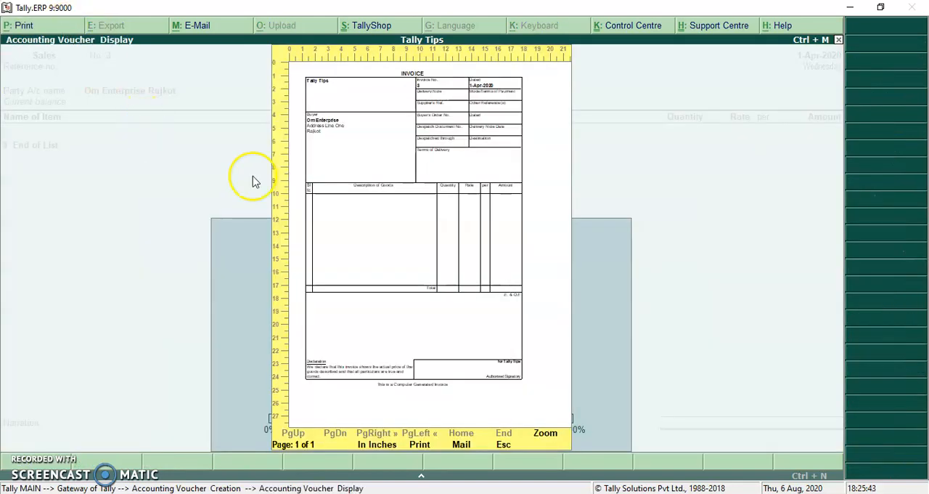
Enlarge the invoice preview to check the buyer's name and address, and leave the sales voucher without saving.
click(344, 246)
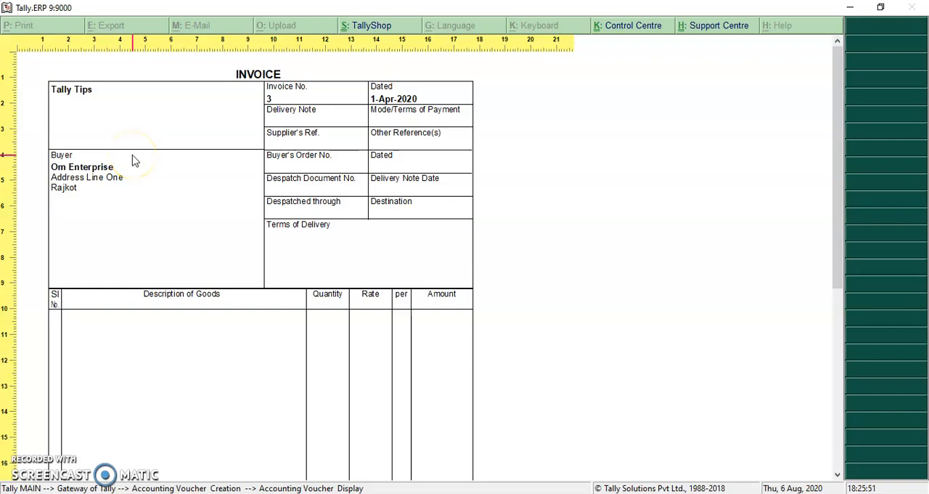
key(alt+z)
key(Escape)
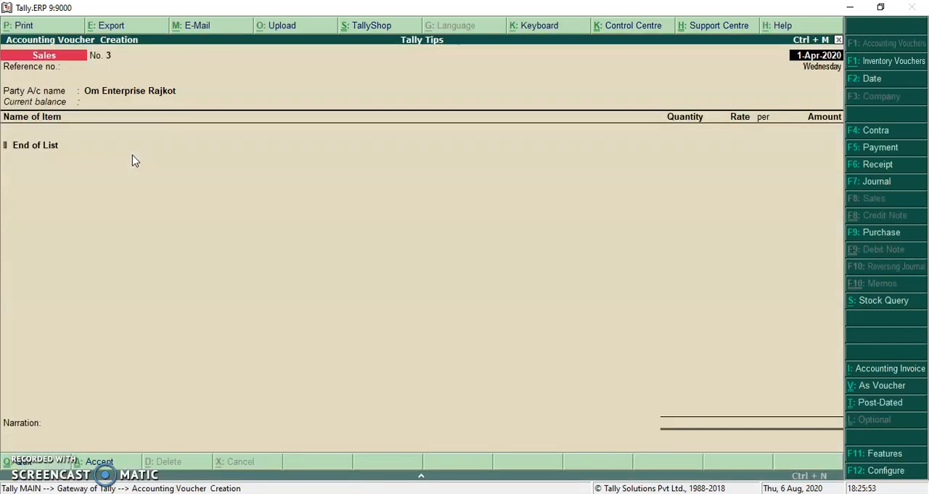
key(Escape)
key(Return)
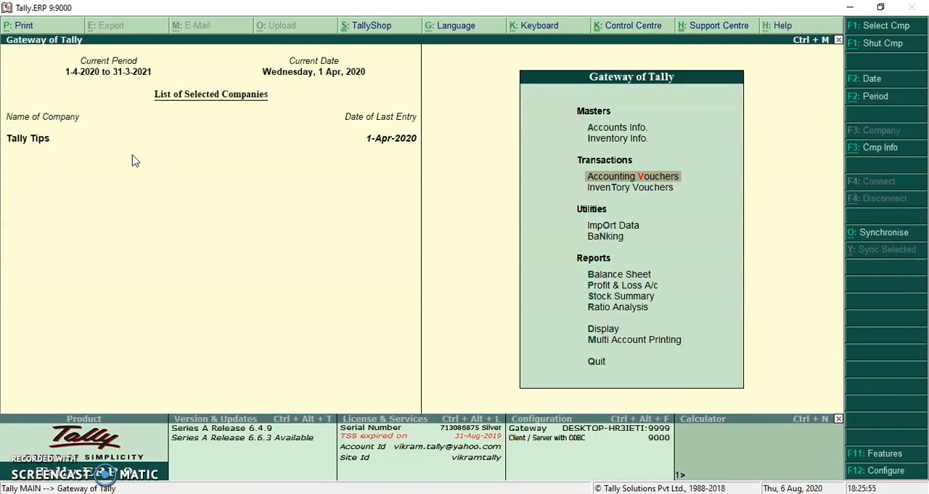
Start a new ledger named Om Enterprise Morbi under Sundry Debtors, keeping the full ledger name as the mailing name.
key(a)
key(l)
key(c)
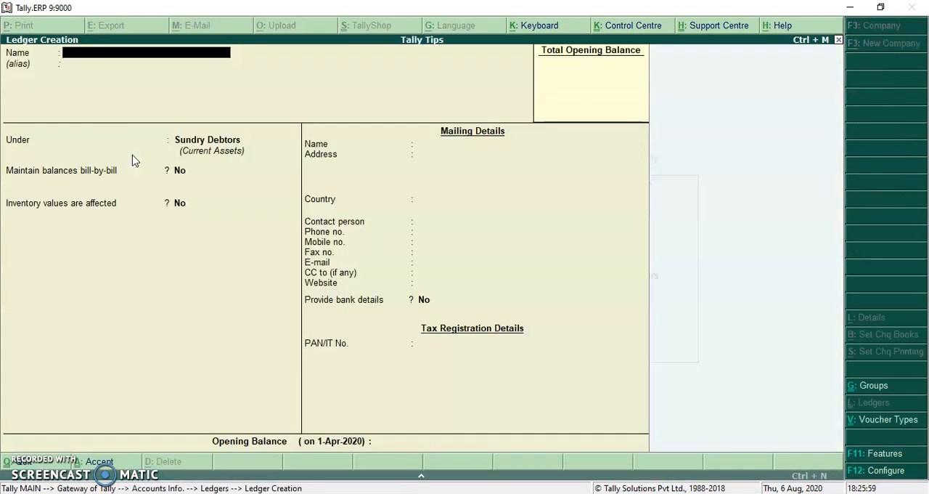
text(Om Enterprise)
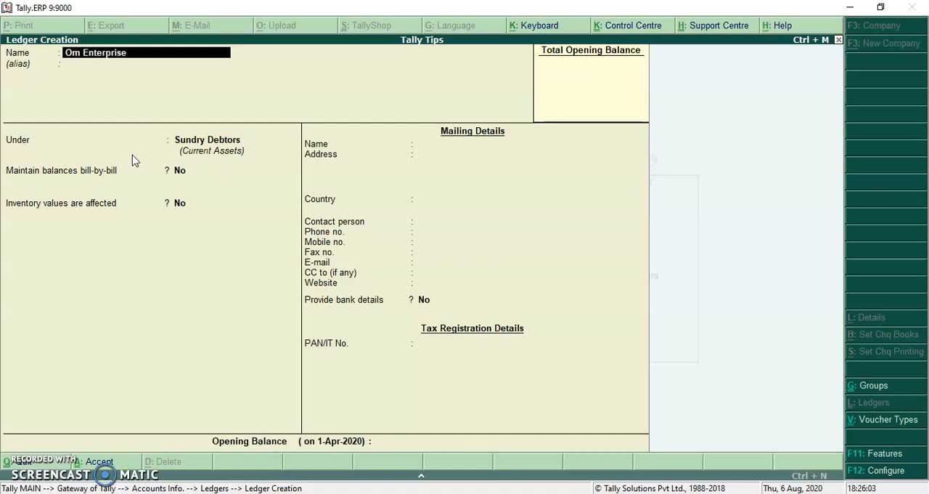
text( Morbi)
key(Return)
key(Return)
key(Return)
key(Return)
key(Return)
key(Return)
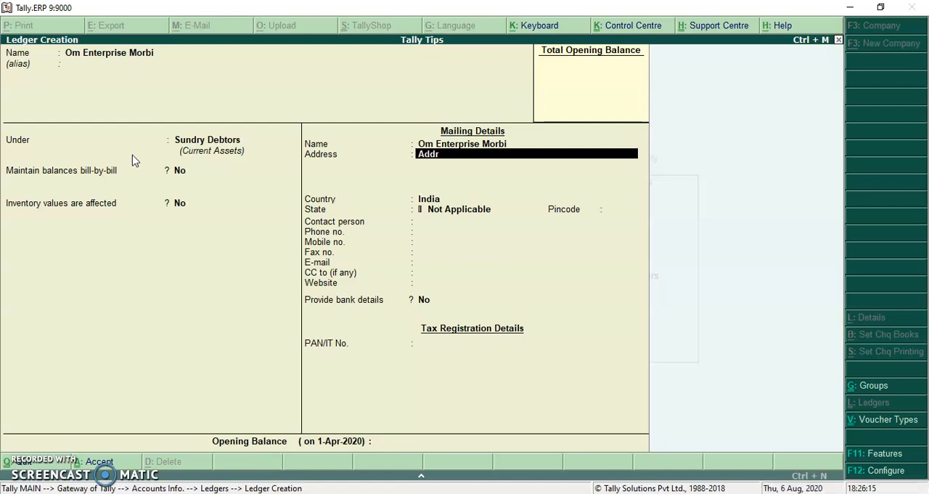
Enter Address Line One and Morbi as the two address lines of the ledger's mailing details.
text(One)
key(Return)
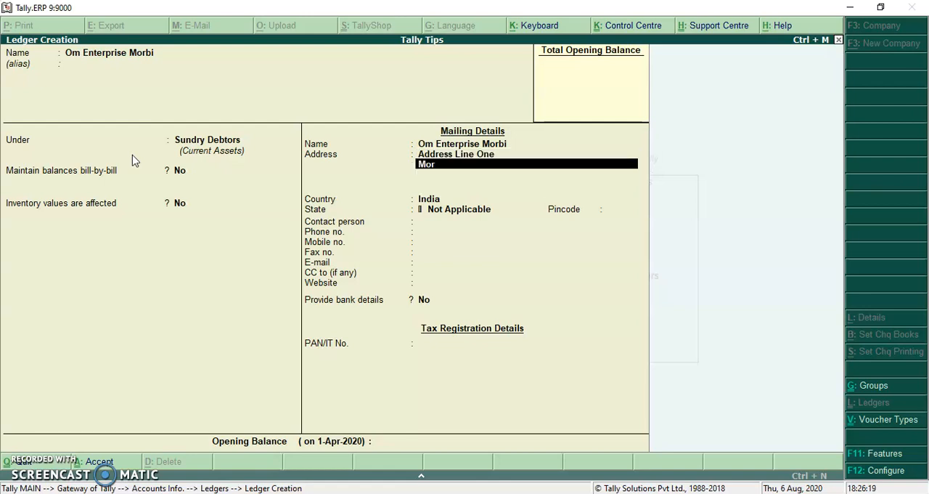
key(Return)
key(Return)
key(Return)
key(Return)
key(Return)
key(Return)
Keep the defaults in the remaining fields, save the Om Enterprise Morbi ledger, and return to the Gateway of Tally.
key(Return)
key(Return)
key(Return)
key(Return)
key(Return)
key(Return)
key(Return)
key(Return)
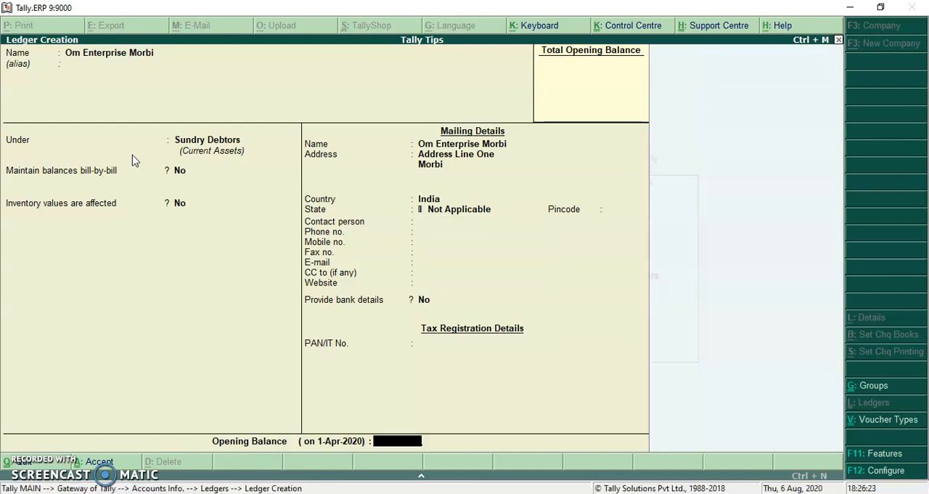
key(Return)
key(Escape)
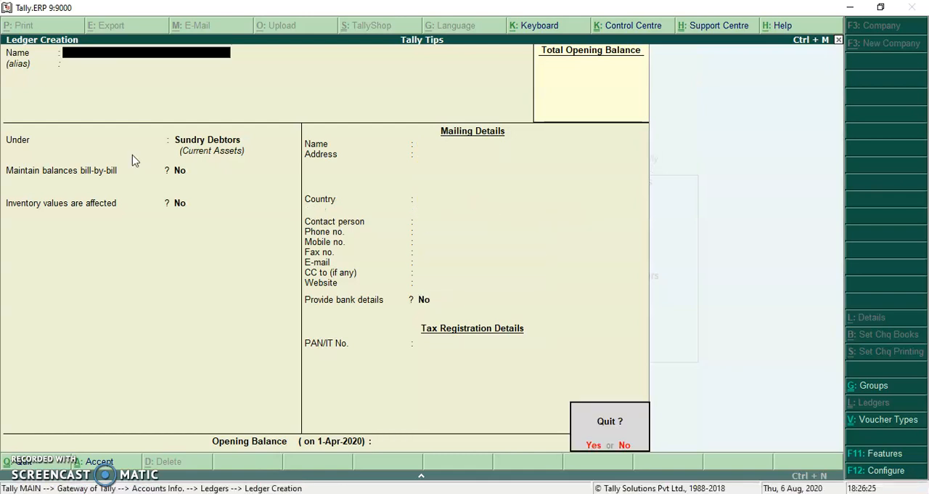
Start a sales voucher dated 1-Apr-2020 without a reference number and choose Om Enterprise Morbi as the party account.
key(Return)
key(Escape)
key(v)
key(Return)
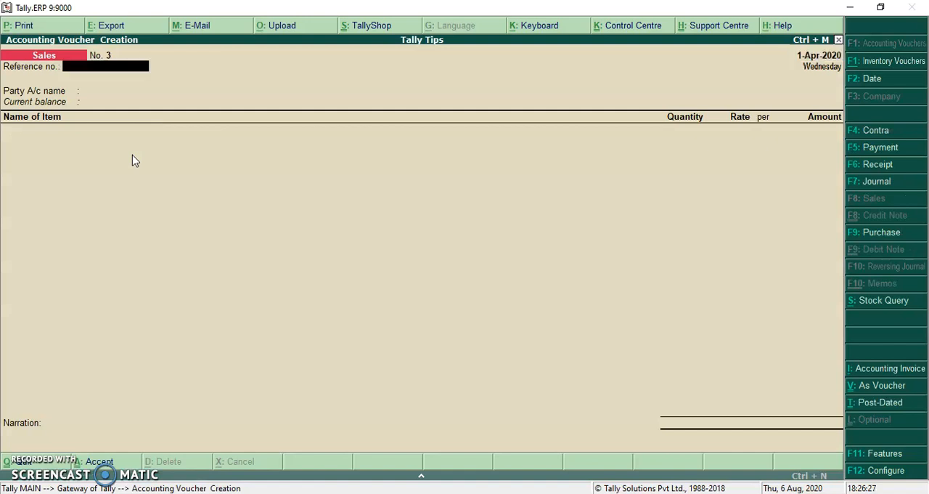
key(Return)
text(Om Ent)
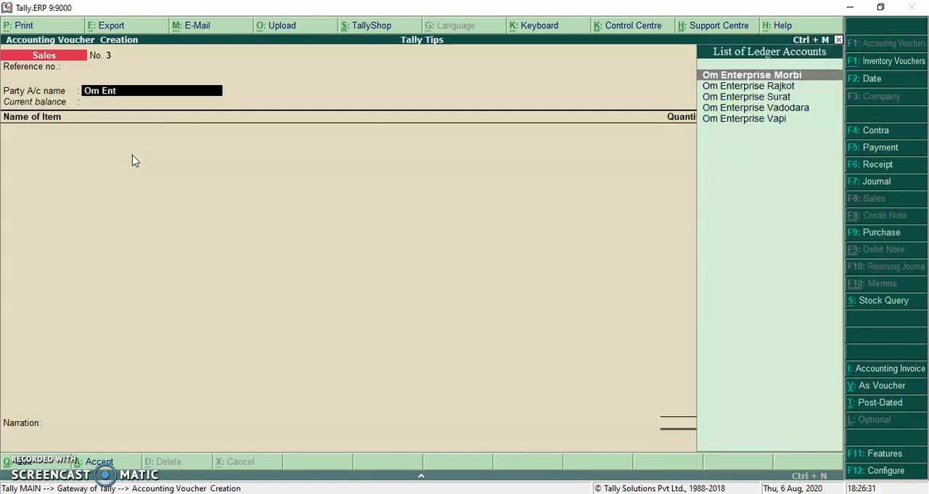
key(Return)
key(Return)
key(Return)
key(Return)
key(Return)
key(Return)
key(Return)
key(Return)
key(Return)
key(Return)
key(Return)
key(Return)
key(Return)
key(Return)
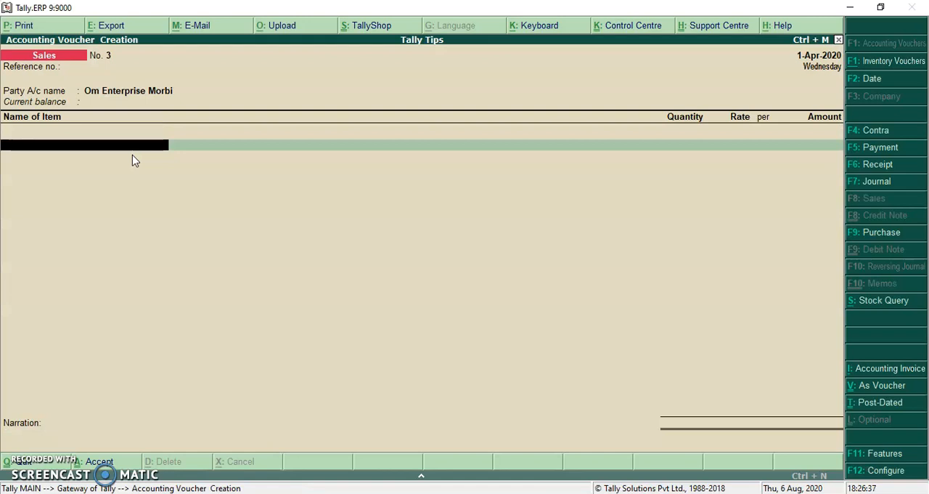
Preview the Om Enterprise Morbi invoice enlarged to check the buyer's name and address, and leave the voucher without saving.
click(71, 30)
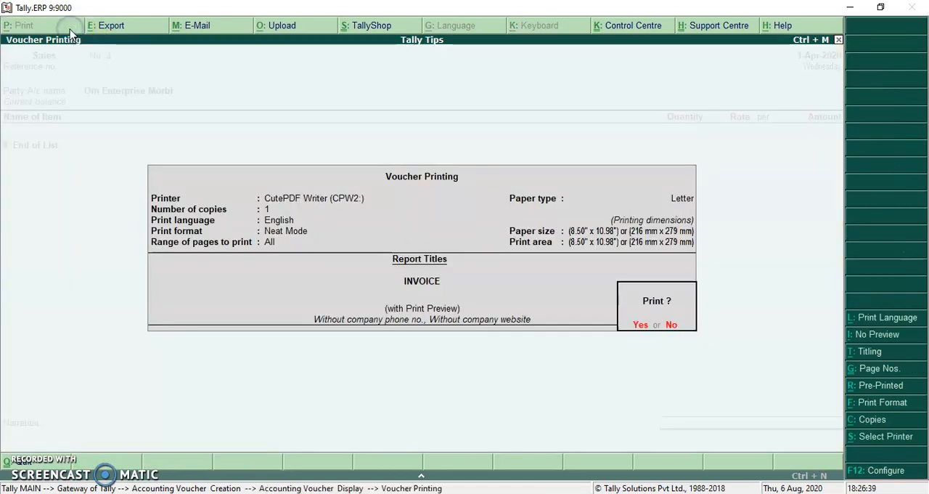
key(Return)
key(Return)
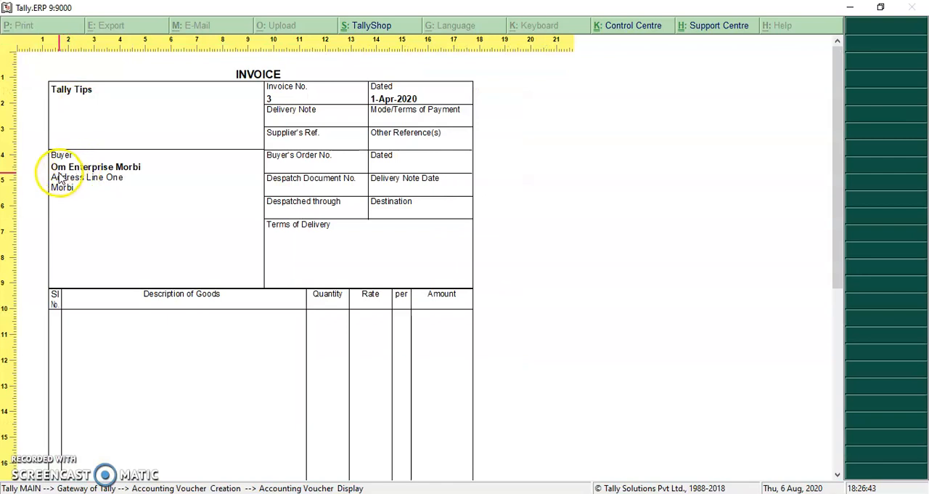
click(101, 193)
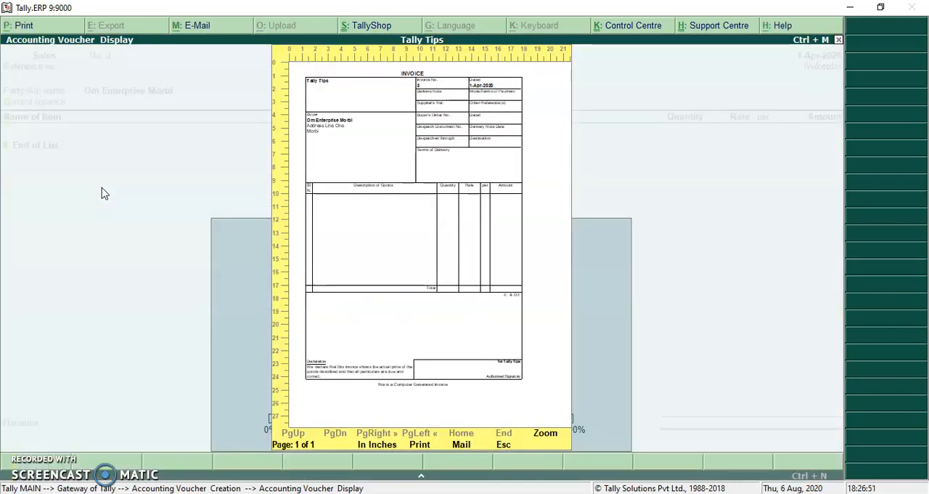
key(Escape)
key(Escape)
key(Return)
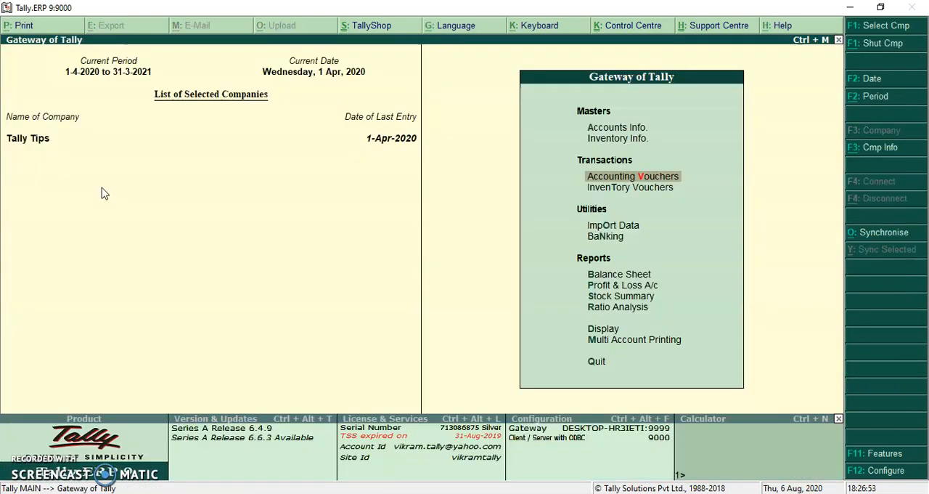
Open the Om Enterprise Morbi ledger for alteration and change its mailing name to Om Enterprise.
text(alaOm)
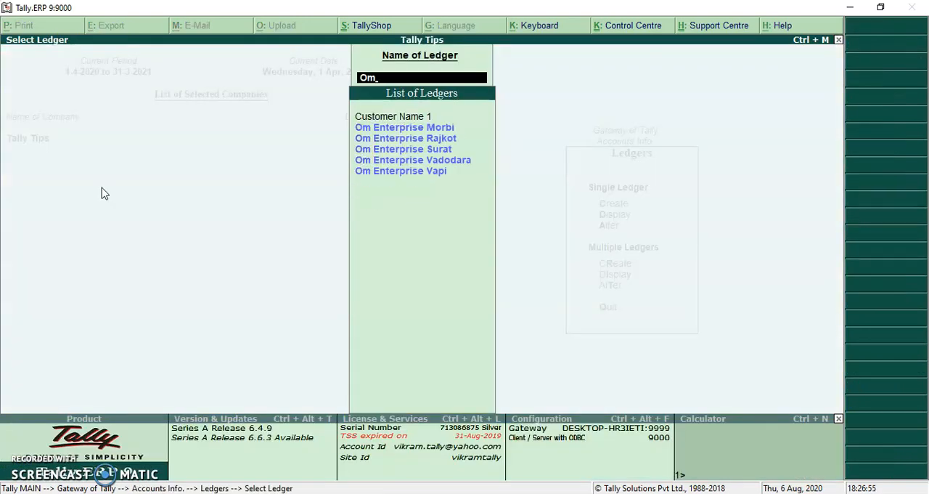
key(Return)
key(Return)
key(Return)
key(Return)
key(Return)
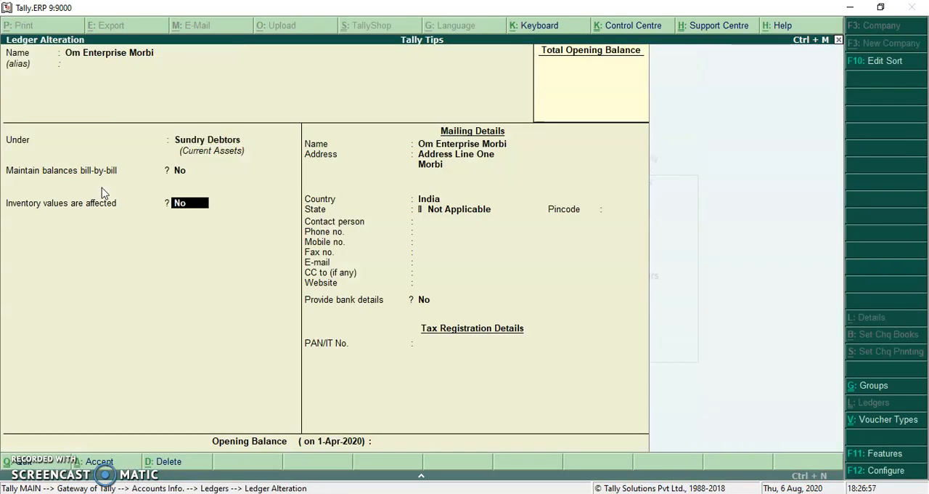
key(Return)
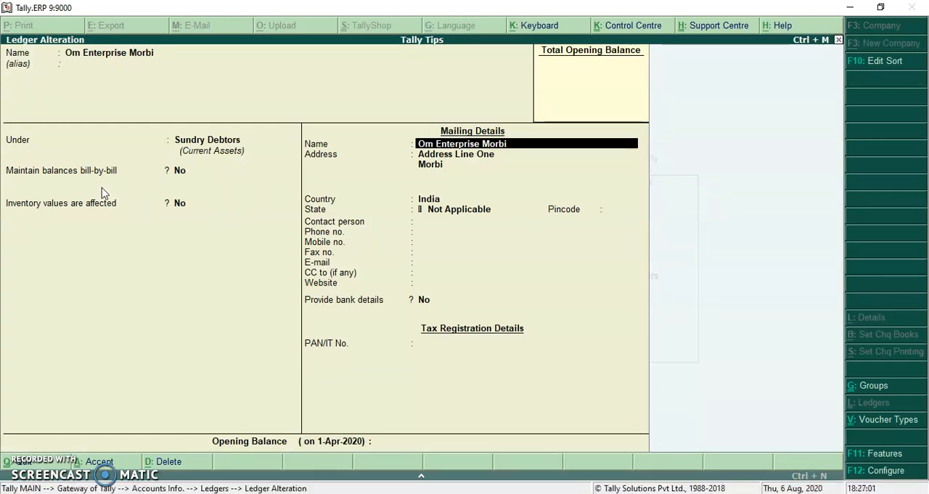
key(BackSpace)
key(BackSpace)
key(BackSpace)
key(Return)
key(Return)
key(Return)
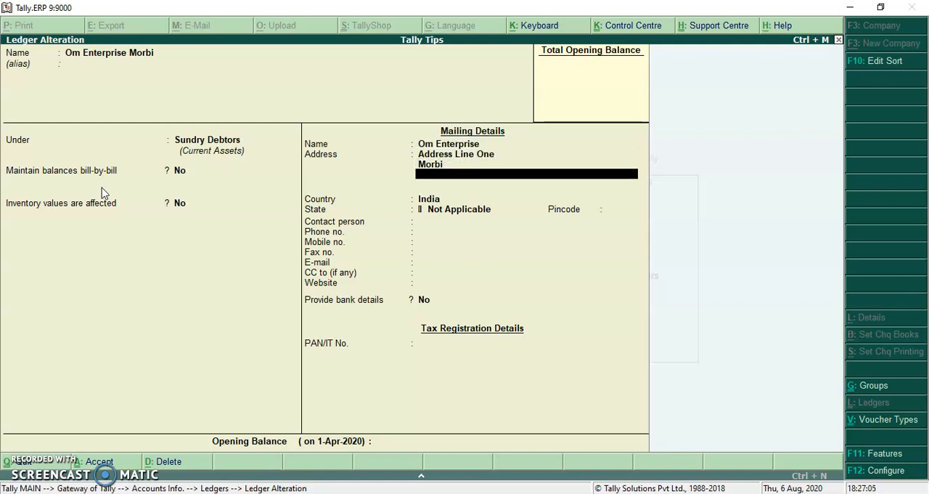
Leave the other ledger fields as they are, save the altered Om Enterprise Morbi ledger, and return to the Gateway of Tally.
key(Return)
key(Return)
key(Return)
key(Return)
key(Return)
key(Return)
key(Return)
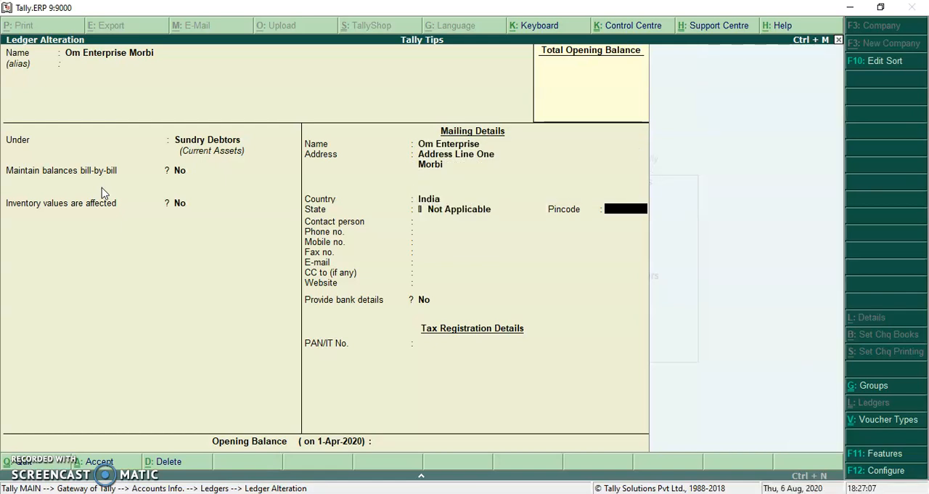
key(Return)
key(Return)
key(Return)
key(Return)
key(Return)
key(Return)
key(Return)
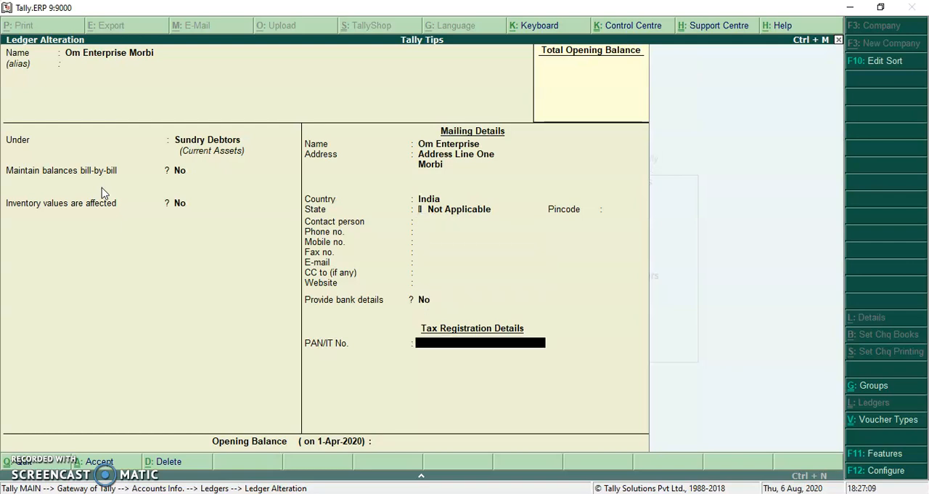
key(Return)
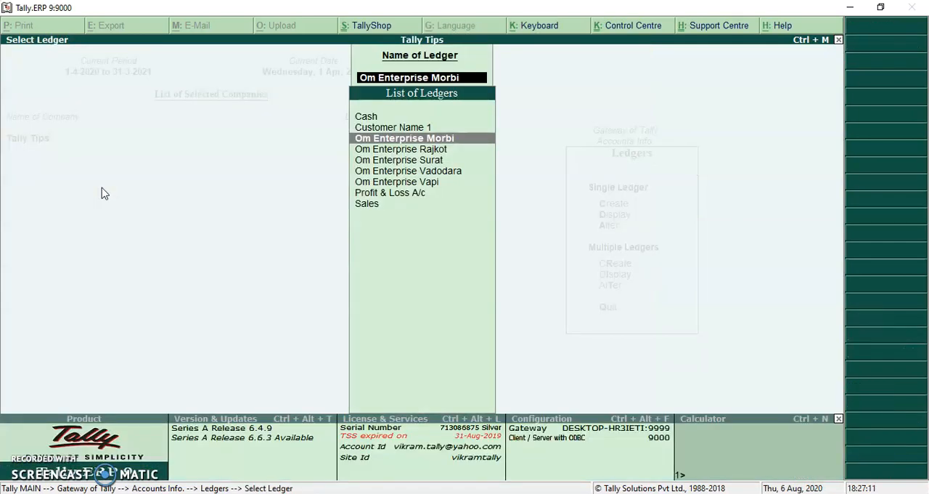
key(Escape)
key(Escape)
key(Escape)
Start another sales voucher dated 1-Apr-2020 without a reference number, with Om Enterprise Morbi as the party account.
key(v)
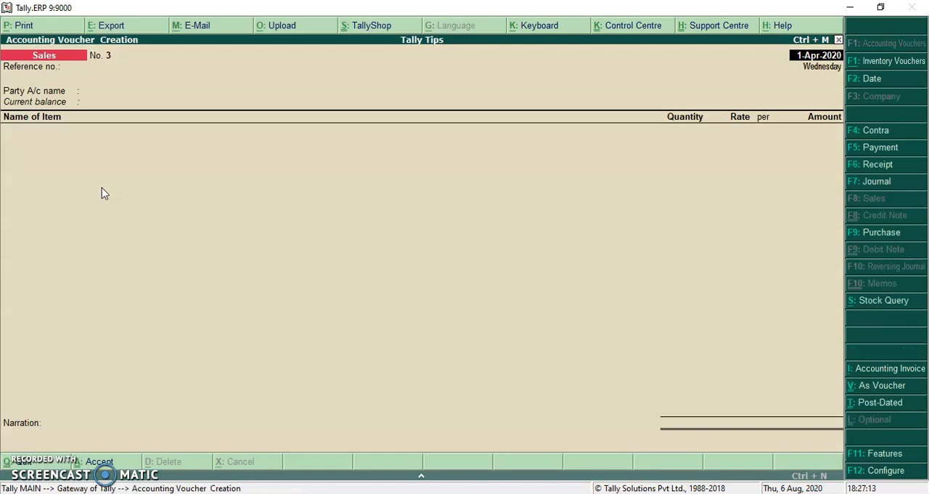
key(Return)
text(Om)
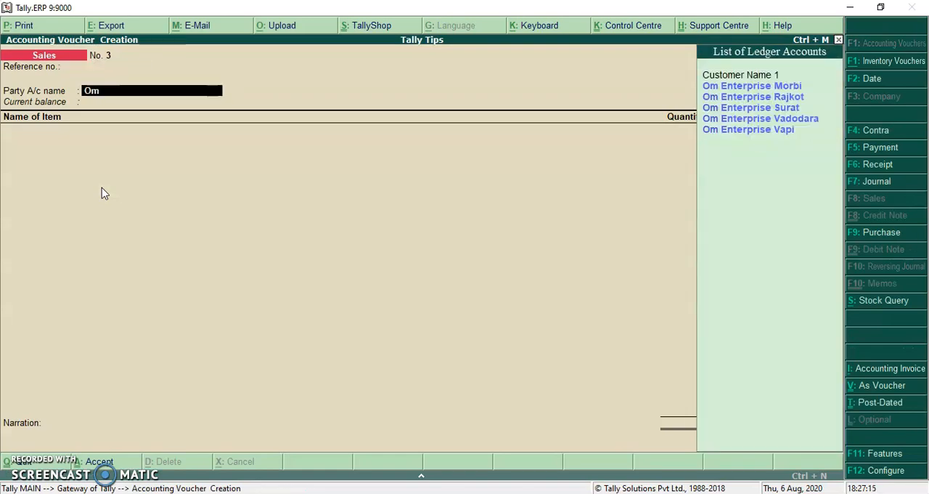
key(Return)
key(Return)
key(Return)
key(Return)
key(Return)
key(Return)
key(Return)
key(Return)
key(Return)
key(Return)
key(Return)
key(Return)
key(Return)
key(Return)
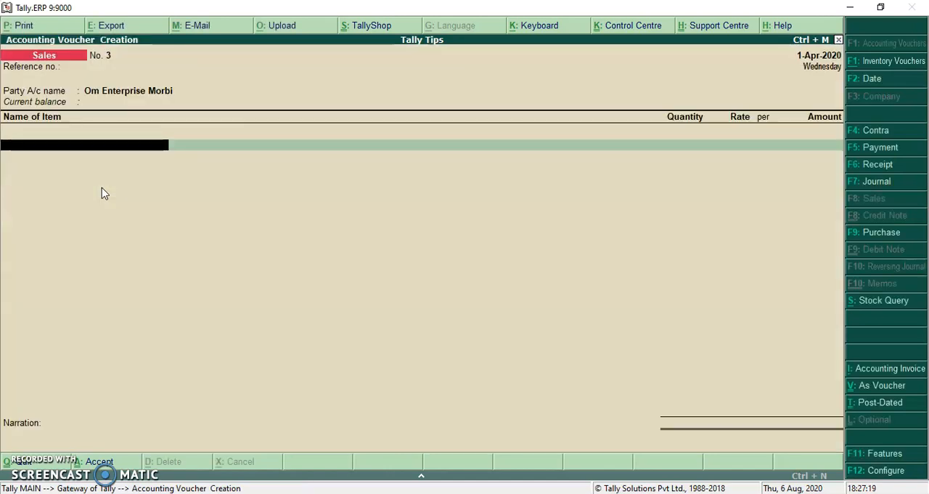
Preview the invoice enlarged to check the buyer's name after the mailing name change, and leave the voucher without saving.
click(45, 27)
click(45, 27)
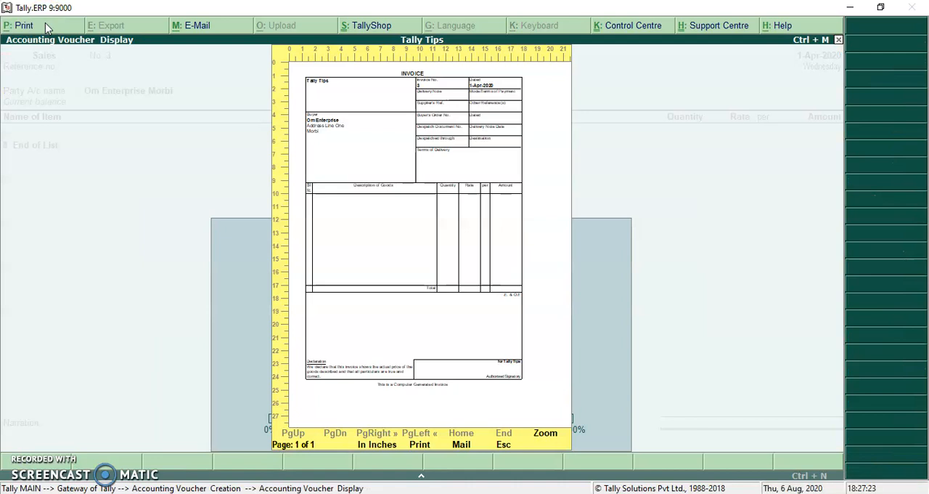
key(Return)
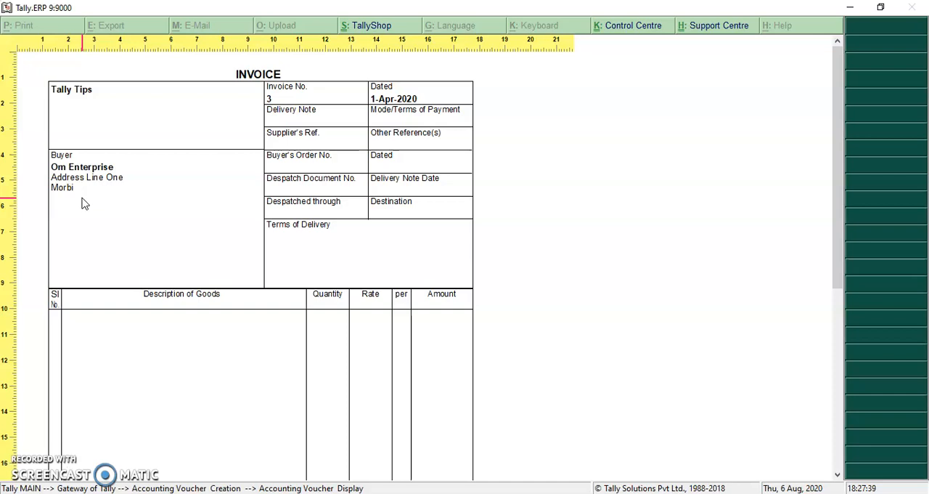
key(Escape)
key(Escape)
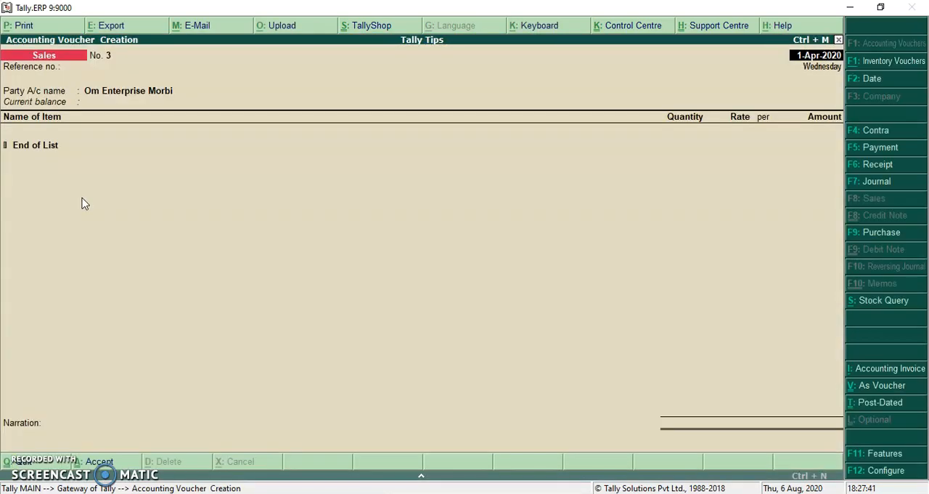
key(Escape)
key(Return)
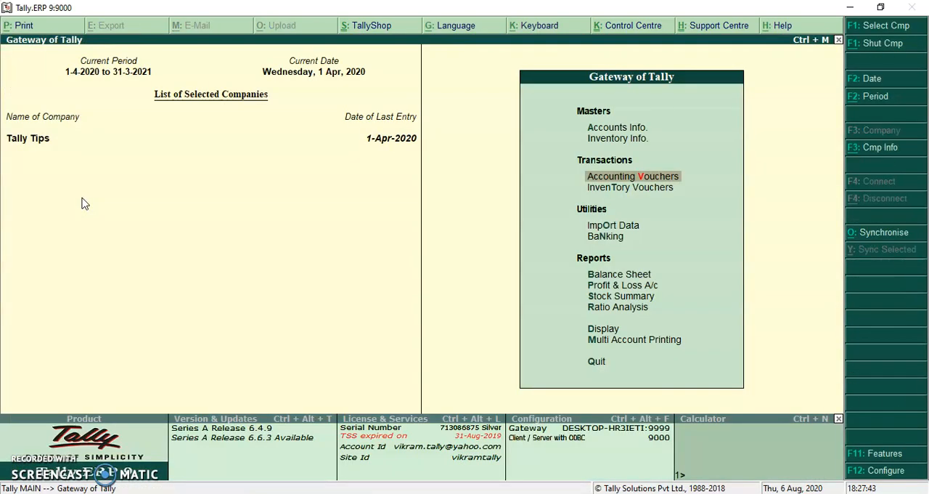
Open the Om Enterprise Rajkot ledger for alteration and go to its mailing name to compare it with the ledger name.
key(a)
key(l)
key(a)
key(Down)
key(Down)
key(Down)
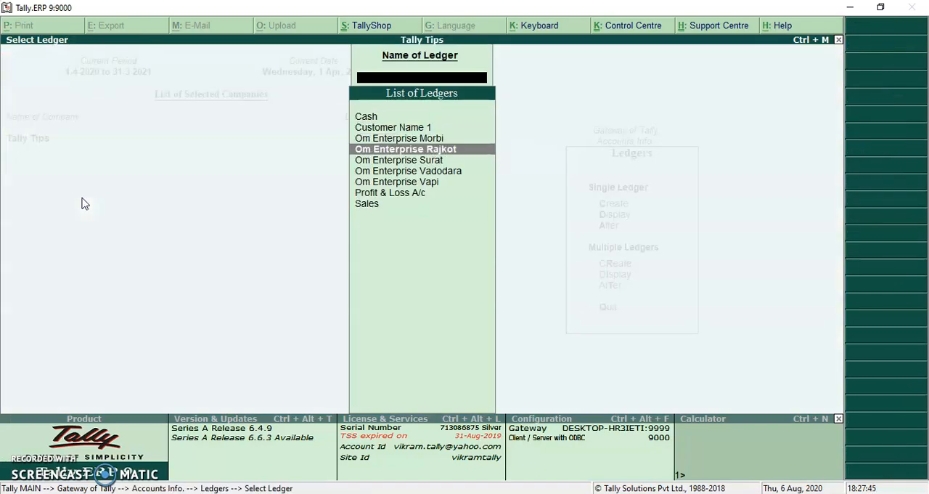
key(Return)
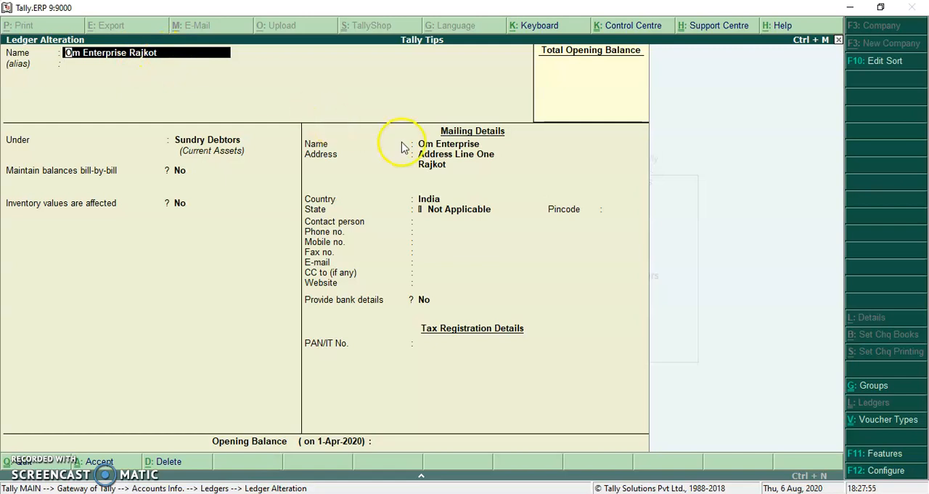
click(426, 150)
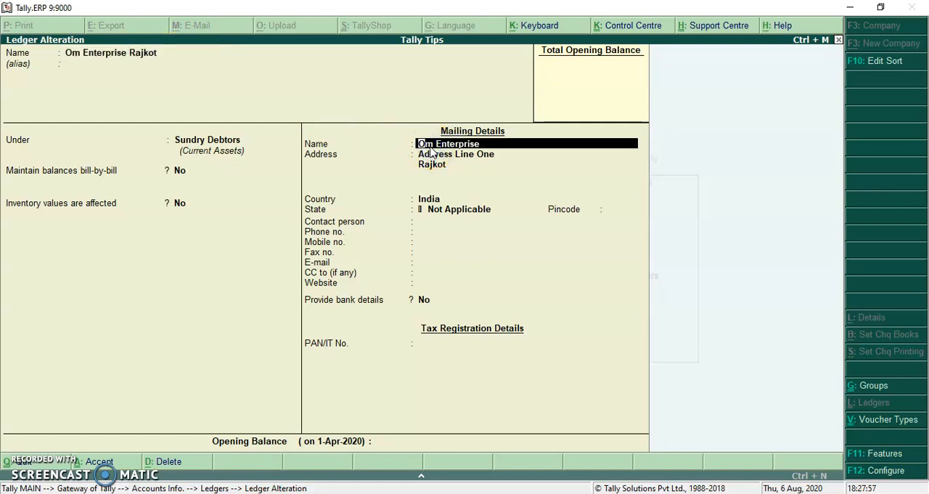